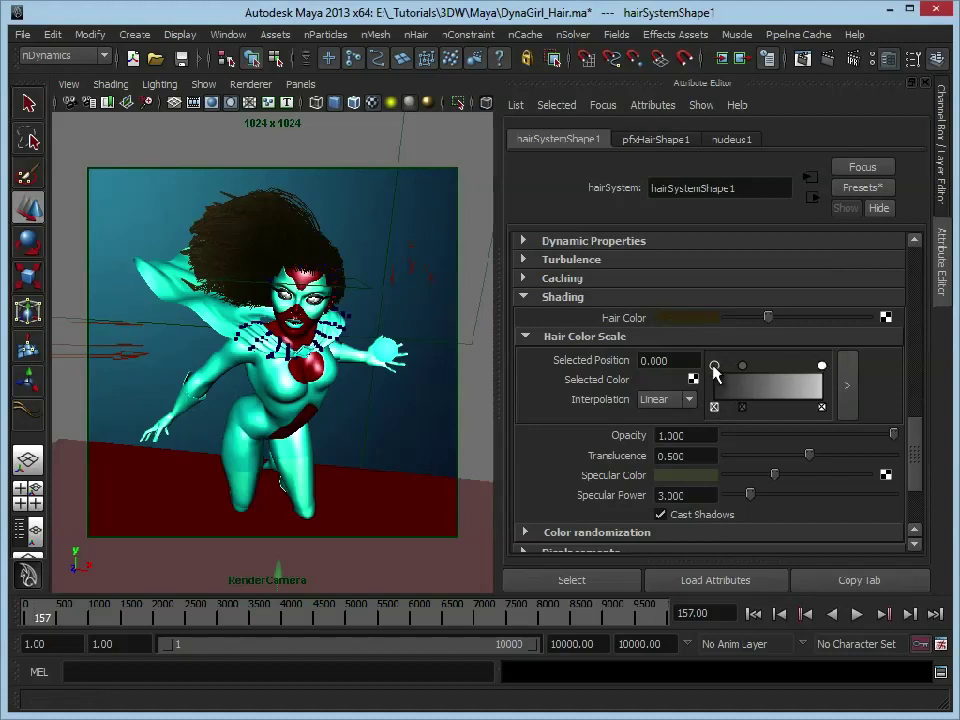
- Delete the middle colour-ramp point and lighten the first point to grey (V about 0.52)
click(743, 408)
click(714, 366)
click(668, 378)
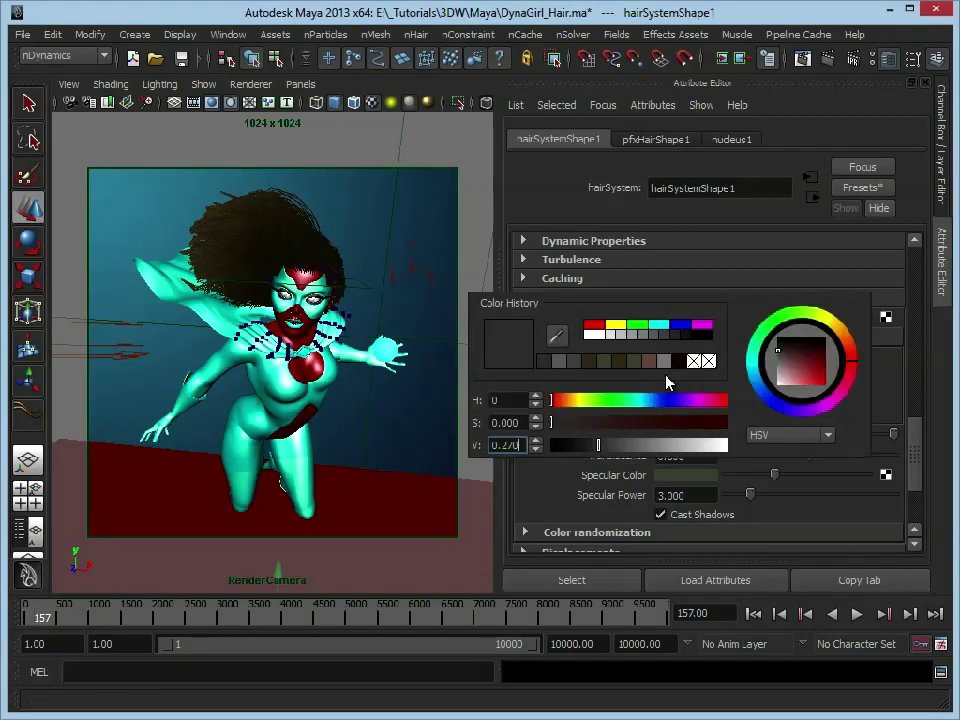
drag(599, 444, 643, 446)
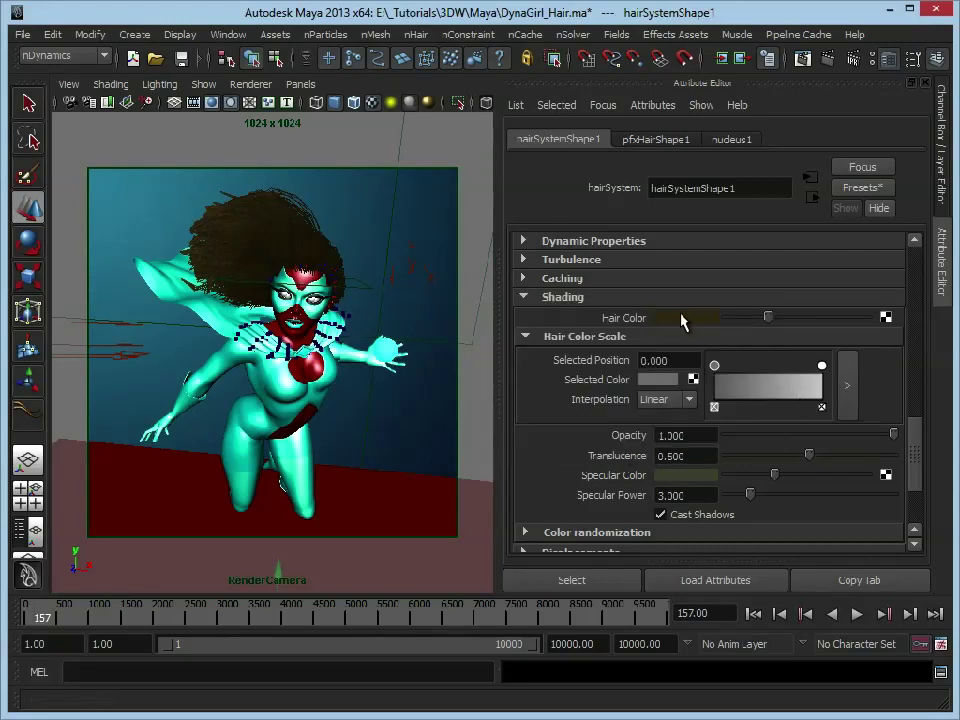
- Set Hair Color to dark red (H 360, S 1.000, V 0.500)
click(688, 320)
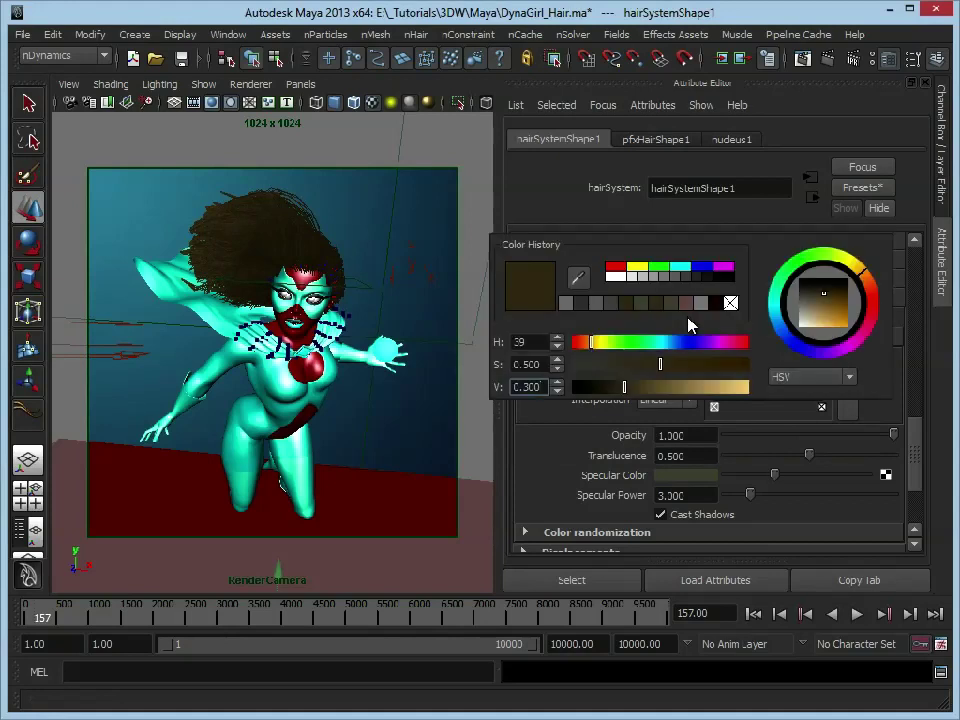
click(616, 269)
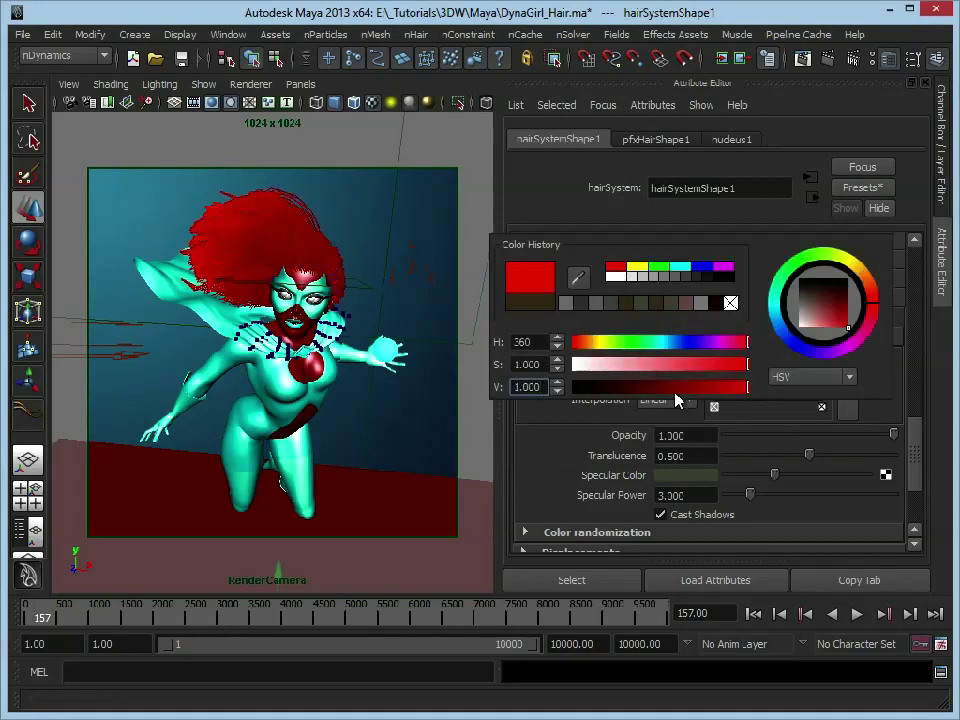
drag(680, 388, 662, 394)
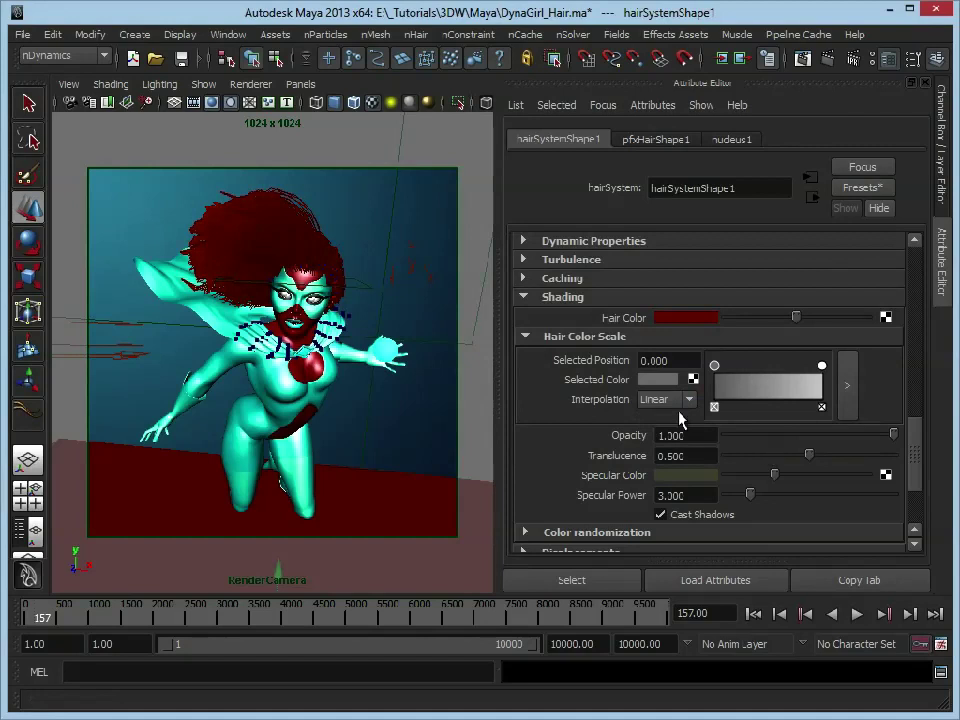
- Set the hair Opacity to 0.5
drag(921, 439, 922, 463)
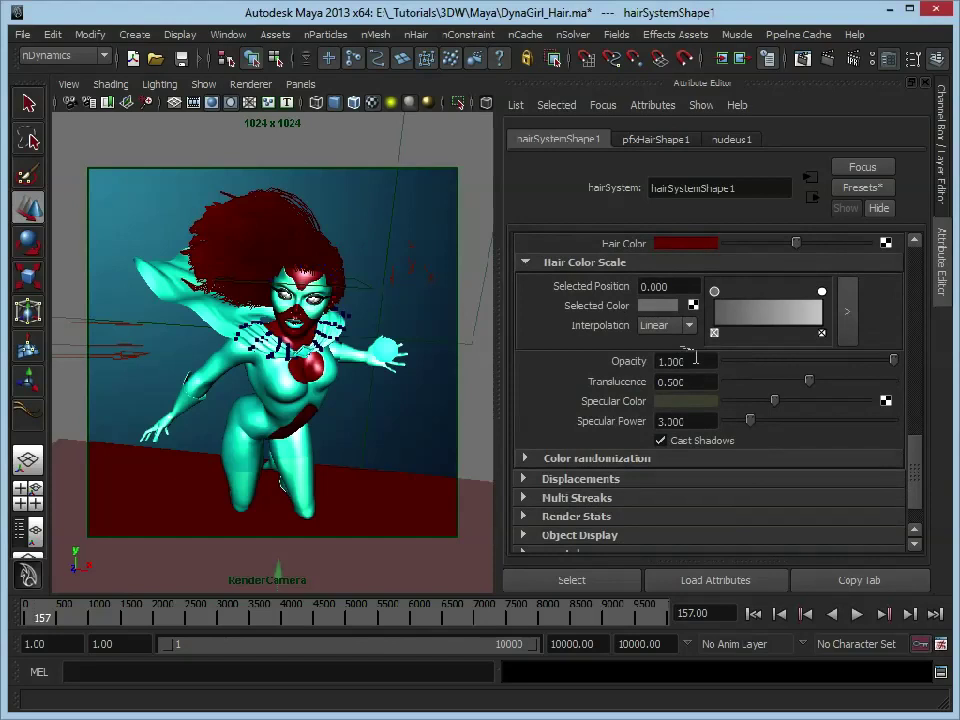
drag(696, 360, 657, 361)
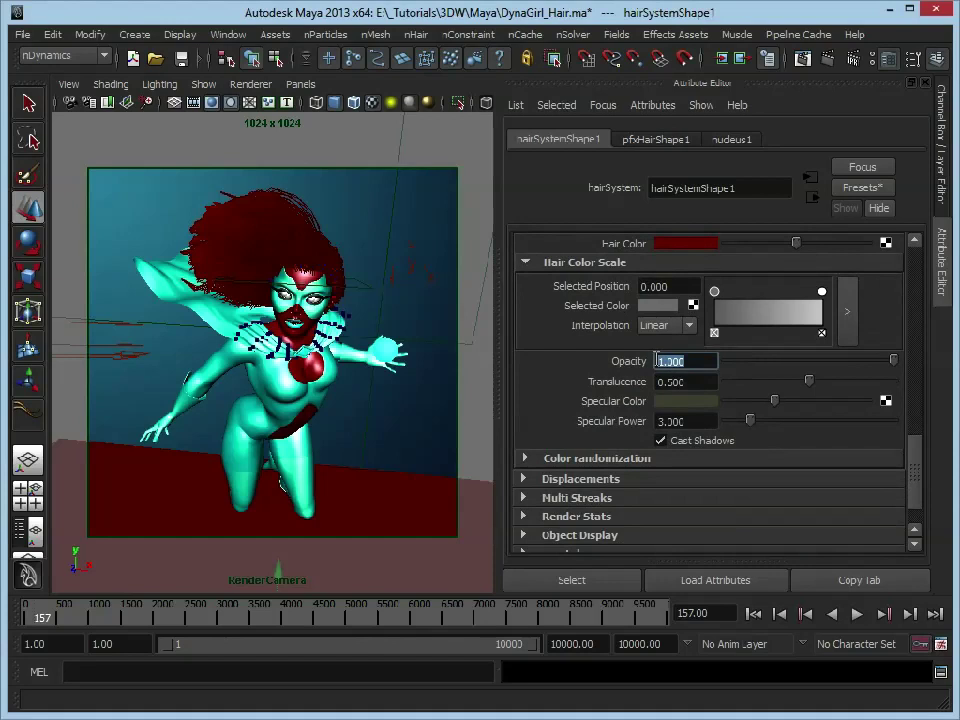
text(0.5)
key(Return)
click(656, 361)
text(-)
- Make the specular colour red with saturation 0.64 and set Specular Power to 10
click(703, 402)
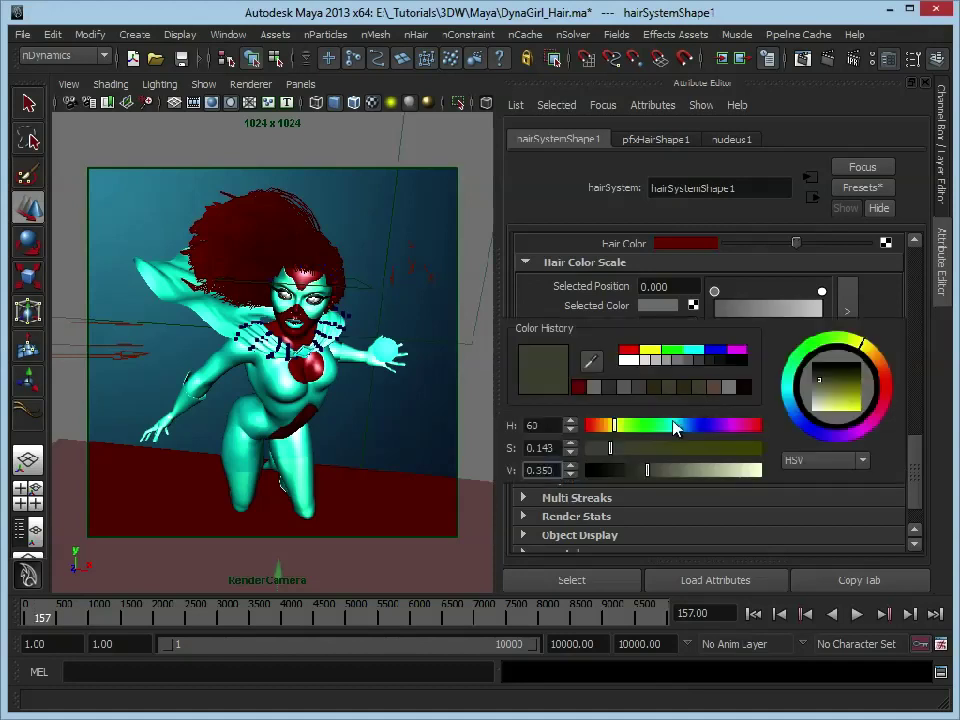
click(580, 388)
drag(660, 456, 761, 472)
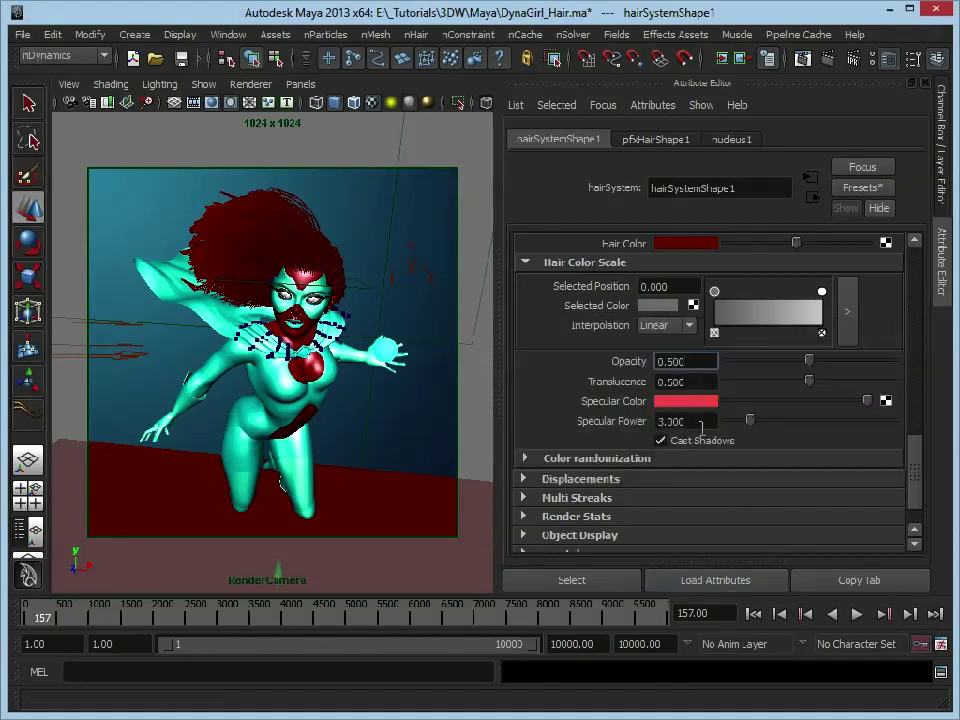
click(704, 423)
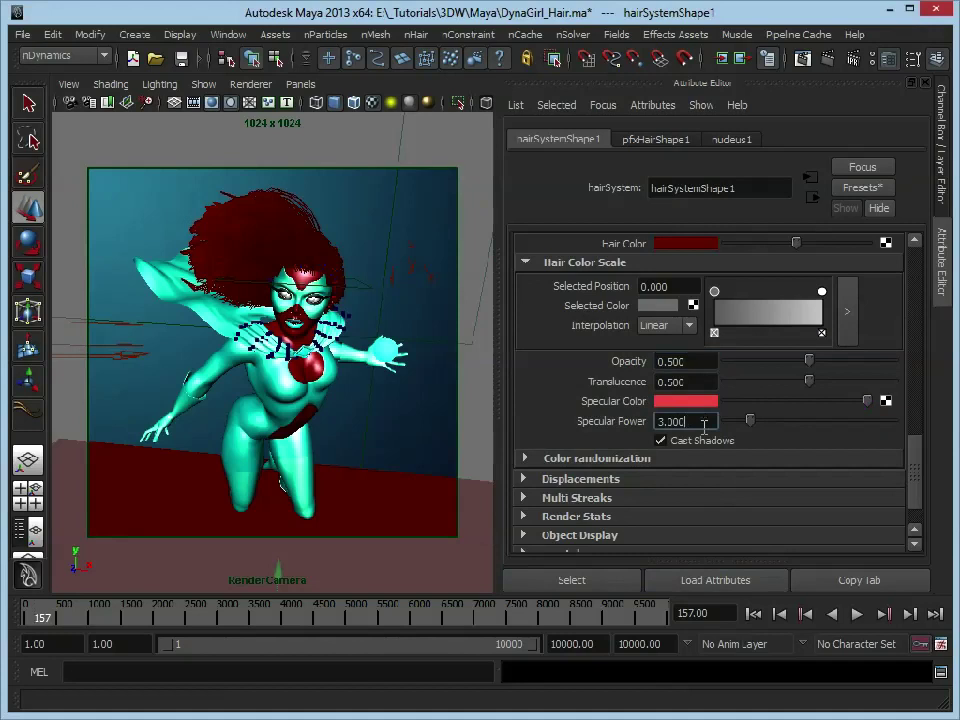
key(BackSpace)
key(BackSpace)
key(BackSpace)
key(BackSpace)
key(BackSpace)
text(10)
key(Return)
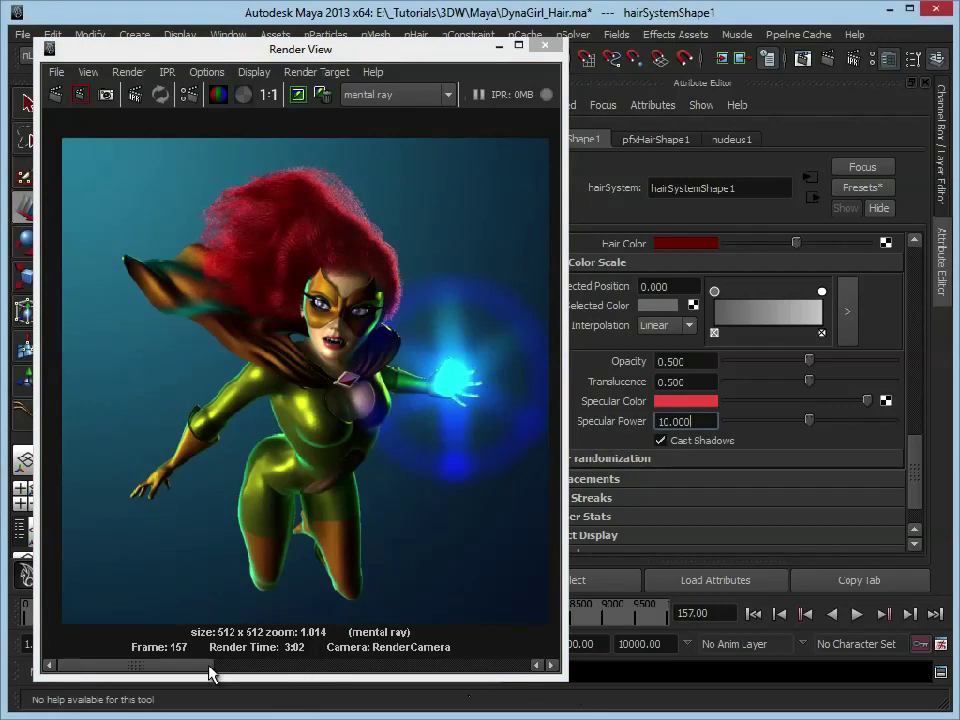
- Darken the Hair Color slightly, compare stored renders, and minimize the Render View
mouse_move(210, 675)
mouse_down()
mouse_move(330, 674)
mouse_move(199, 677)
mouse_up()
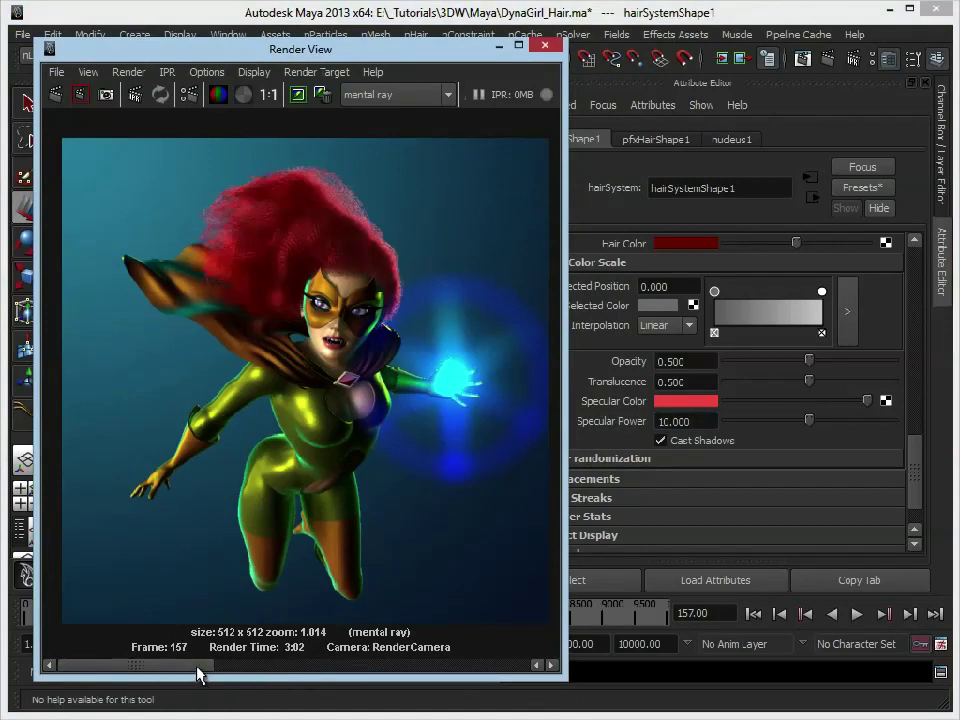
drag(797, 243, 777, 248)
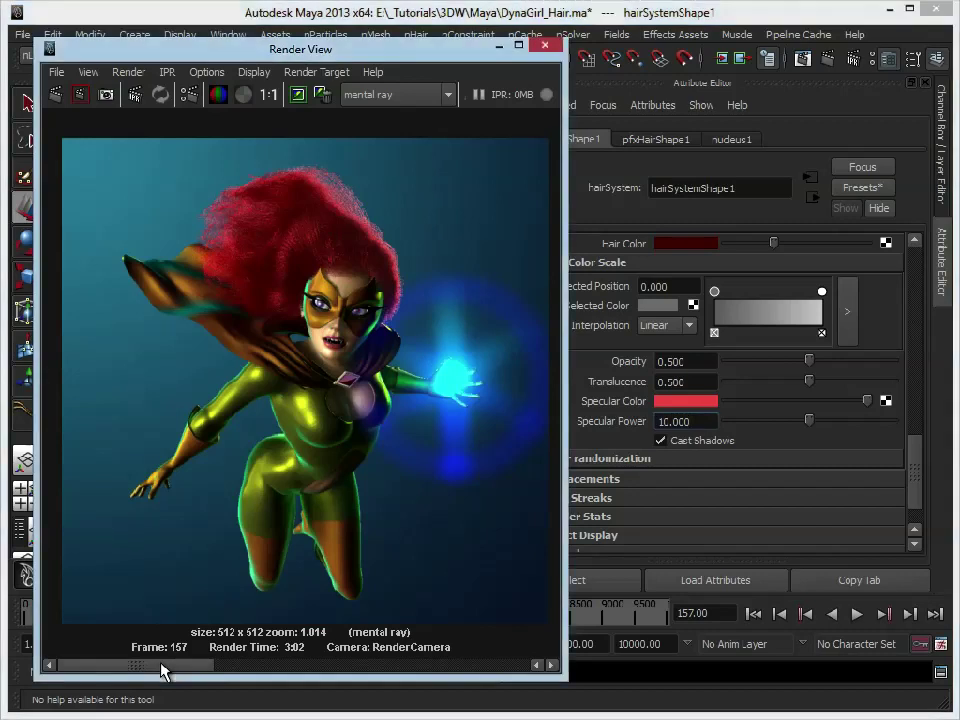
drag(176, 670, 432, 668)
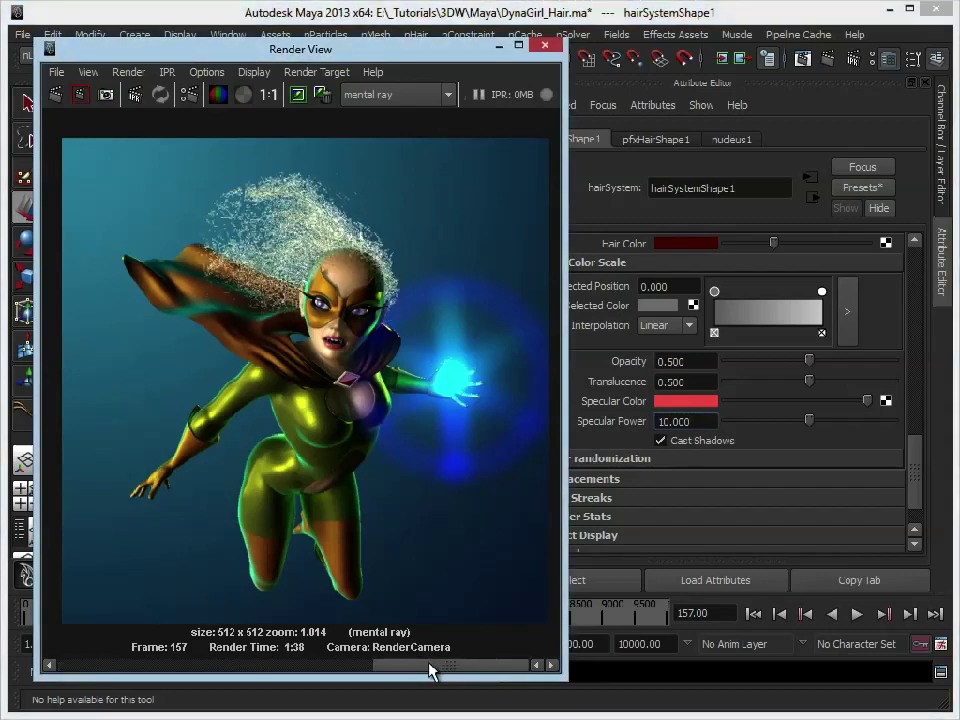
drag(432, 670, 144, 671)
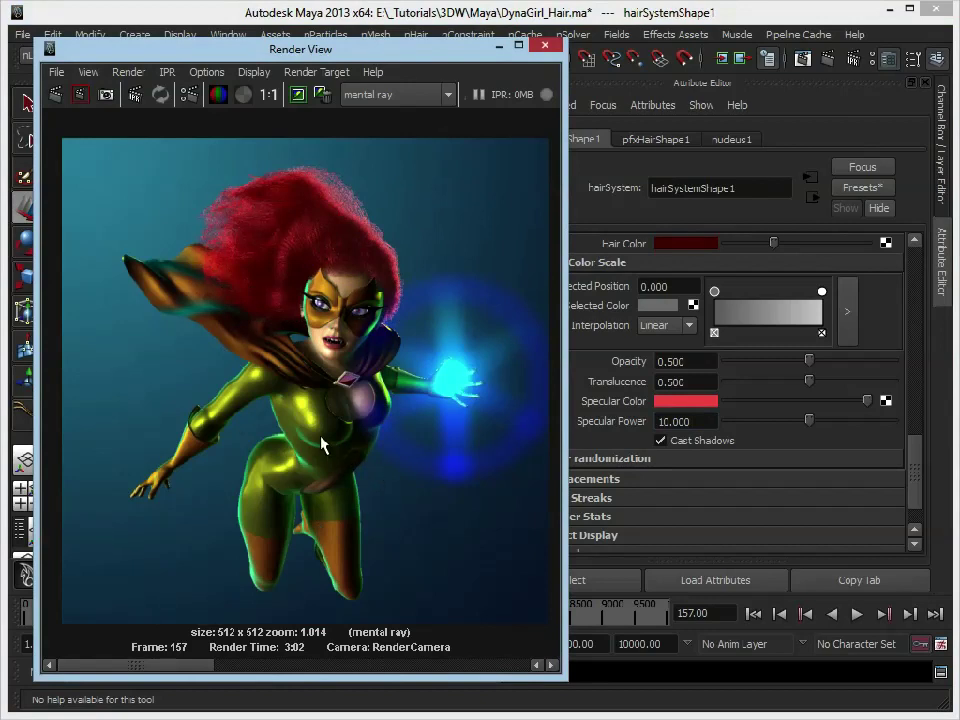
click(498, 45)
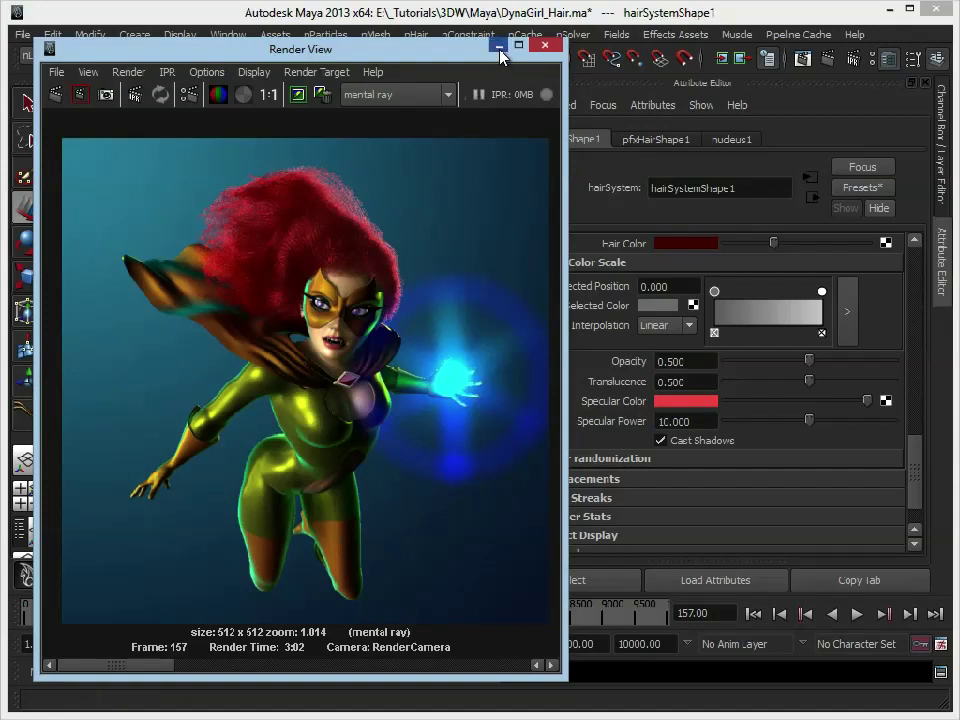
click(544, 45)
drag(912, 463, 903, 278)
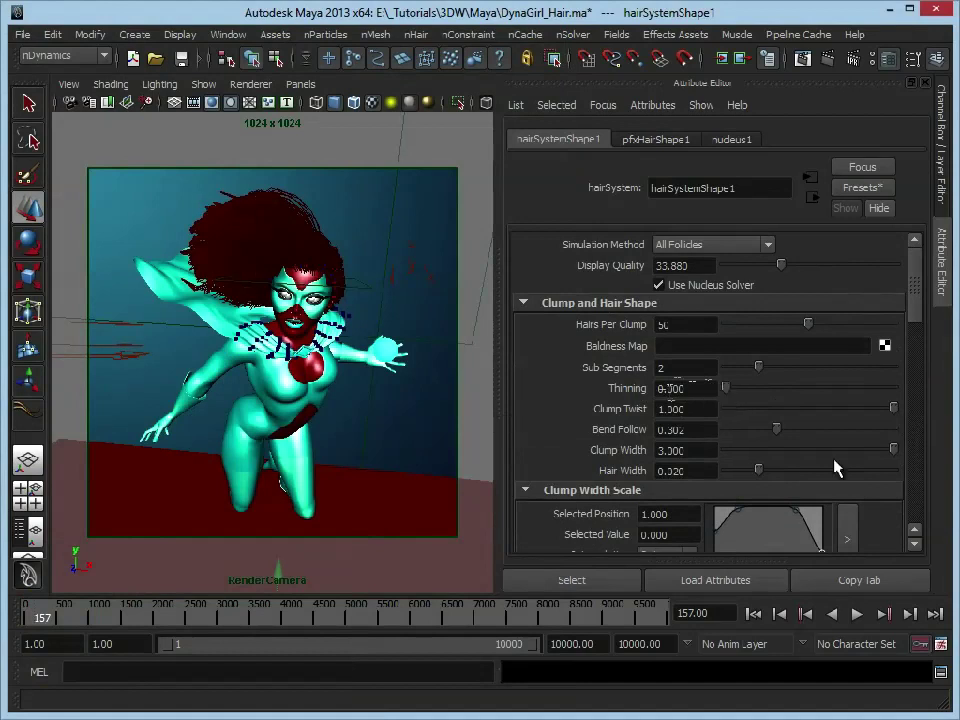
drag(727, 394, 893, 388)
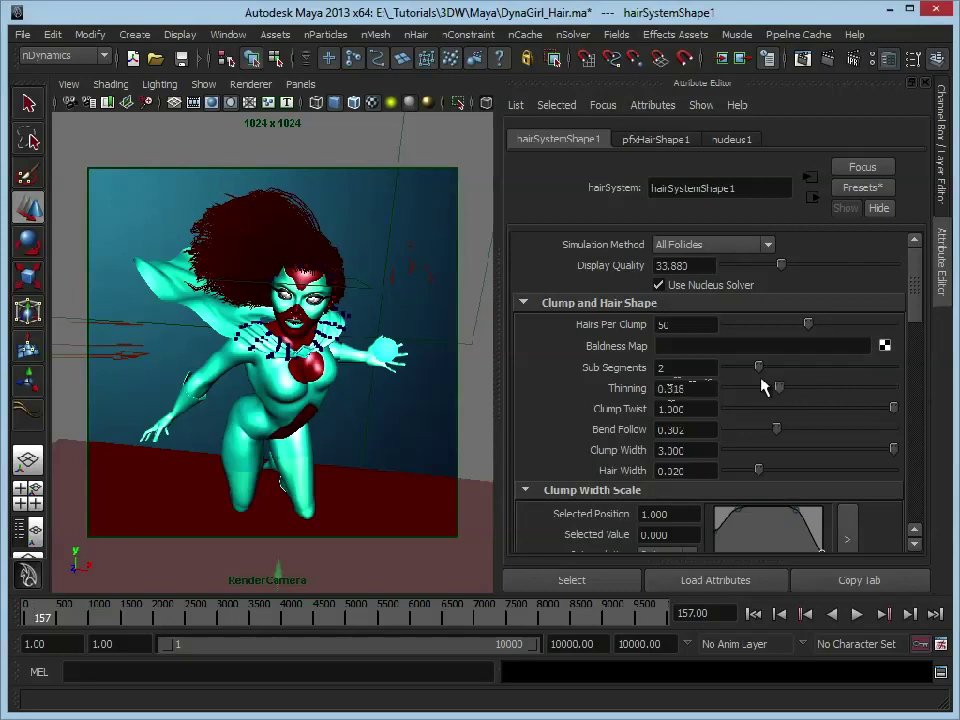
drag(720, 386, 904, 396)
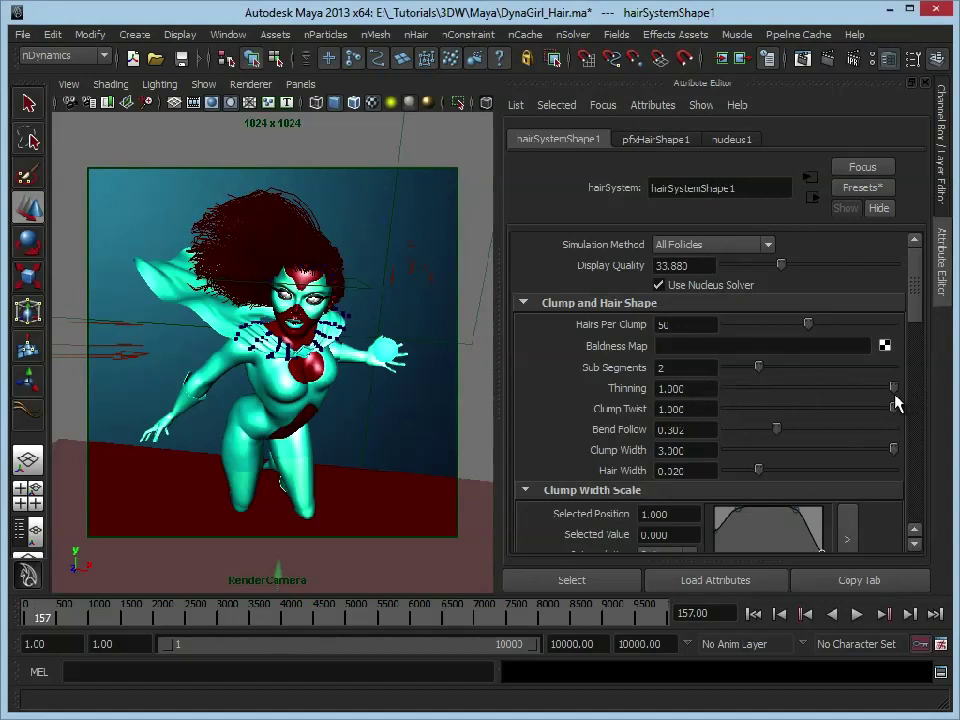
drag(893, 388, 725, 390)
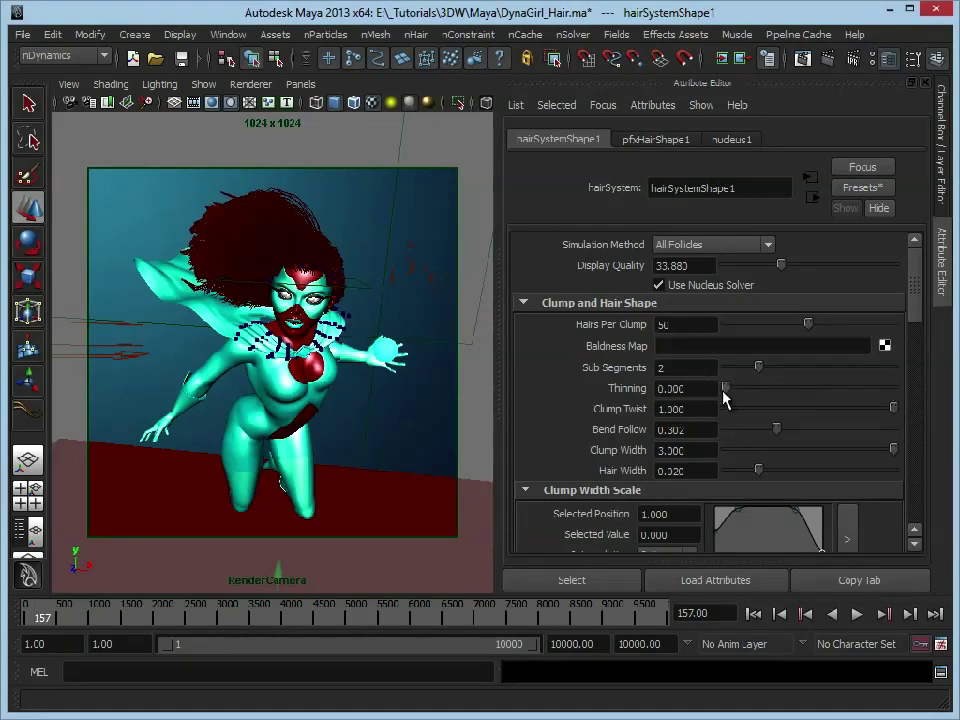
- Look through the persp camera and orbit around the character
click(300, 84)
mouse_move(352, 104)
click(484, 119)
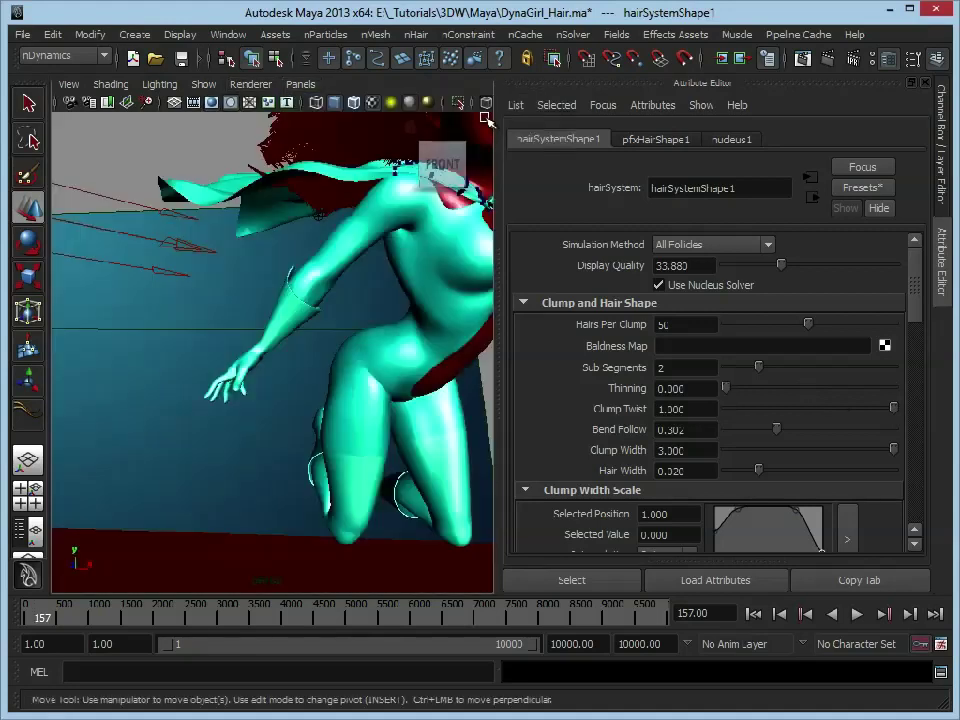
alt+drag(287, 270, 305, 450)
- Set hair Thinning to 1.000 and frame the character's face and hair
alt+right_drag(305, 450, 448, 465)
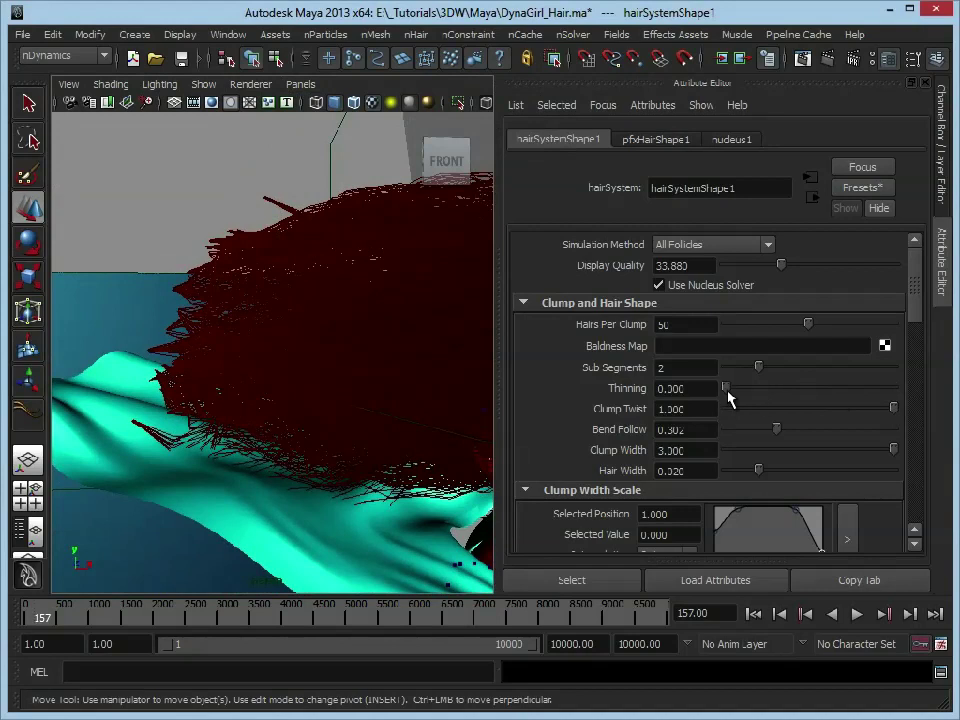
drag(729, 388, 945, 399)
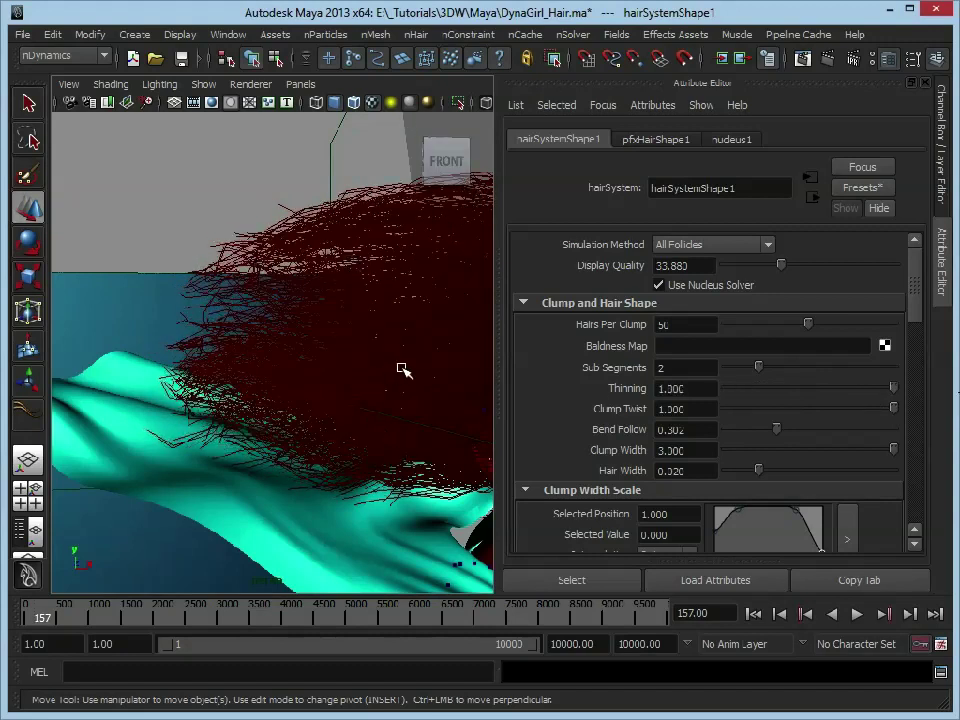
alt+drag(420, 392, 326, 356)
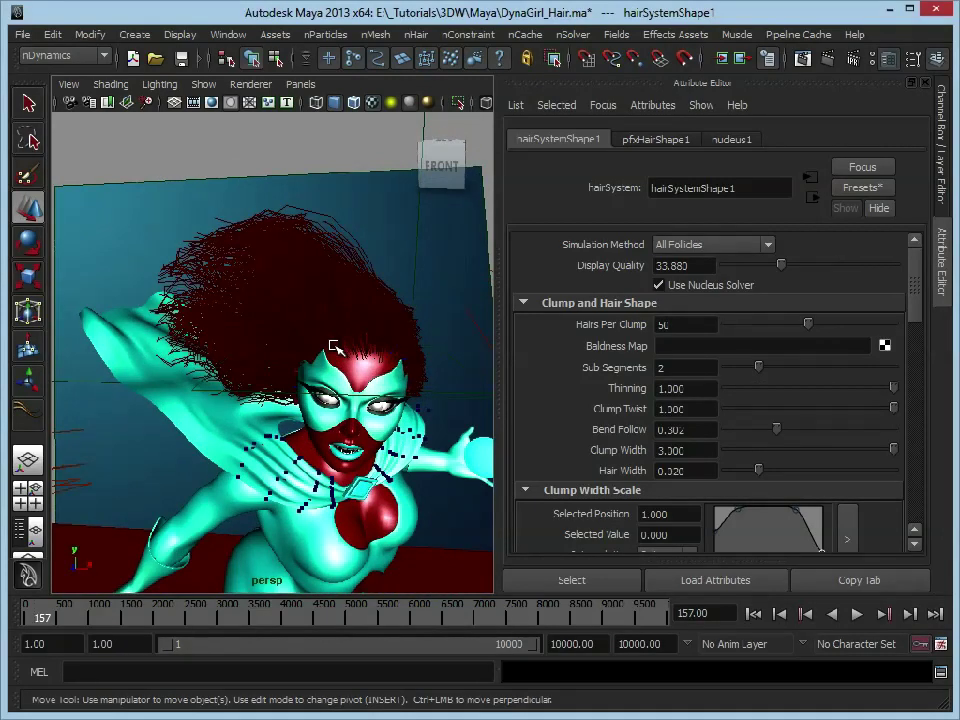
- Open the Displacements section and set Curl to 0.500 and Curl Frequency to 20.112
click(561, 302)
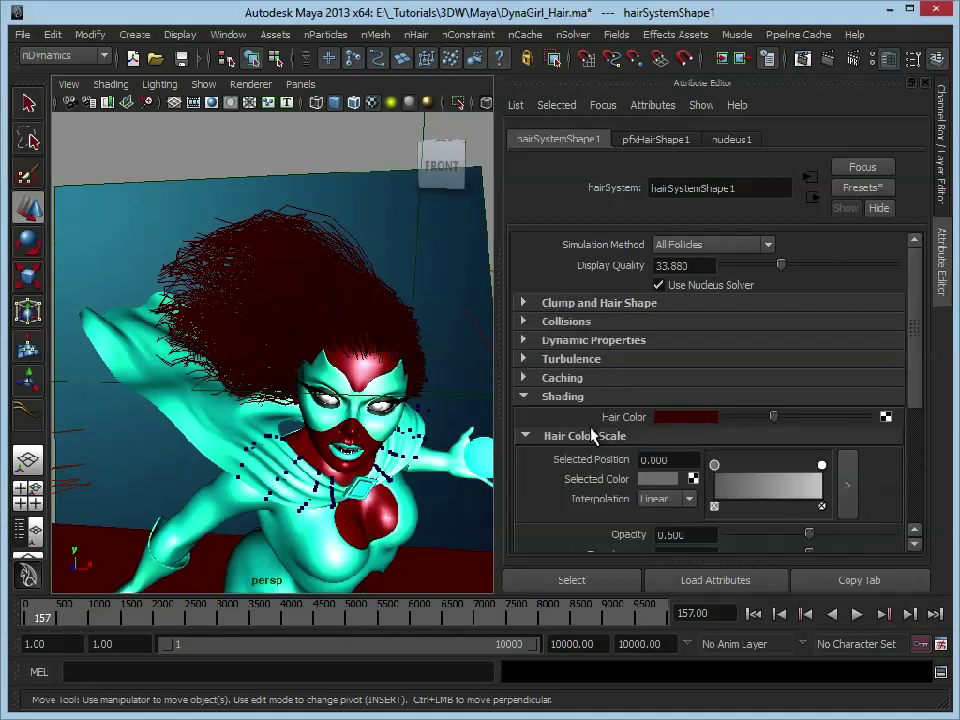
click(580, 398)
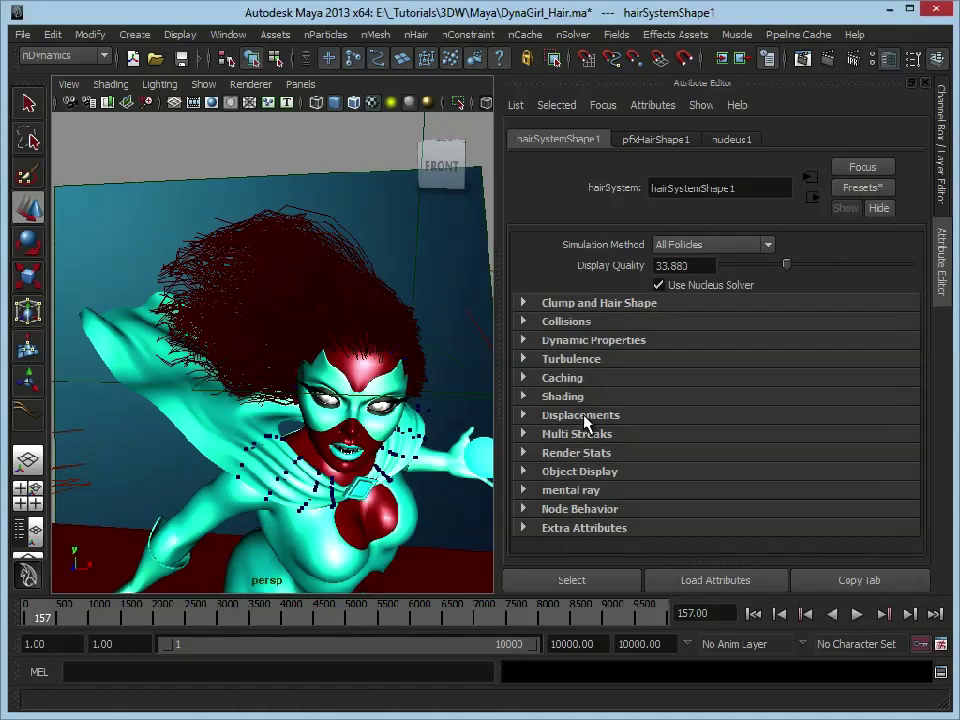
click(582, 416)
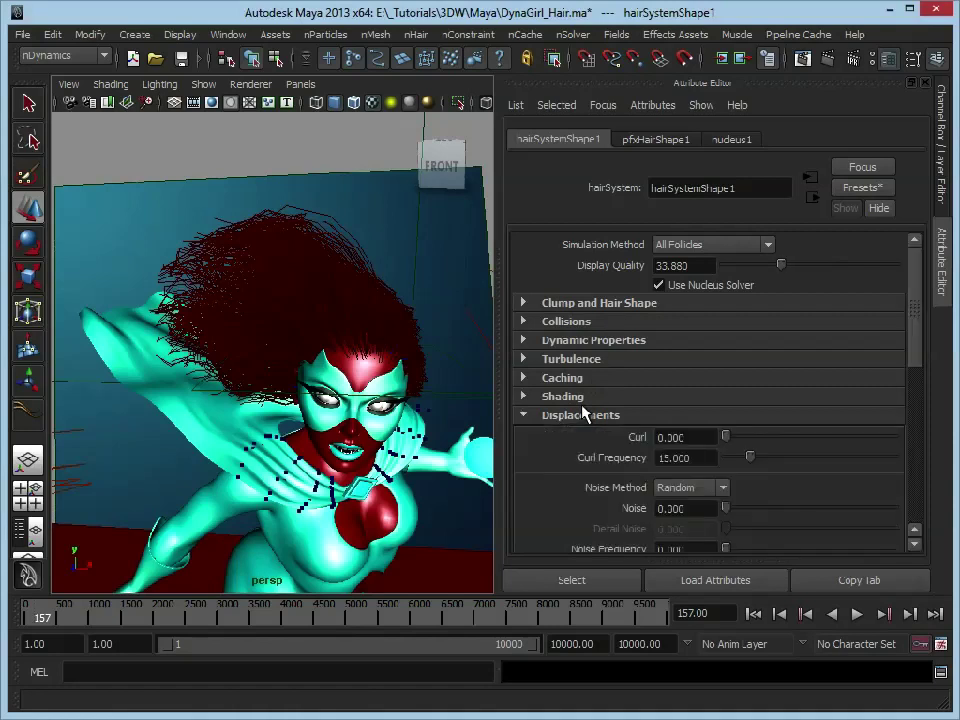
scroll(575, 405, down, 3)
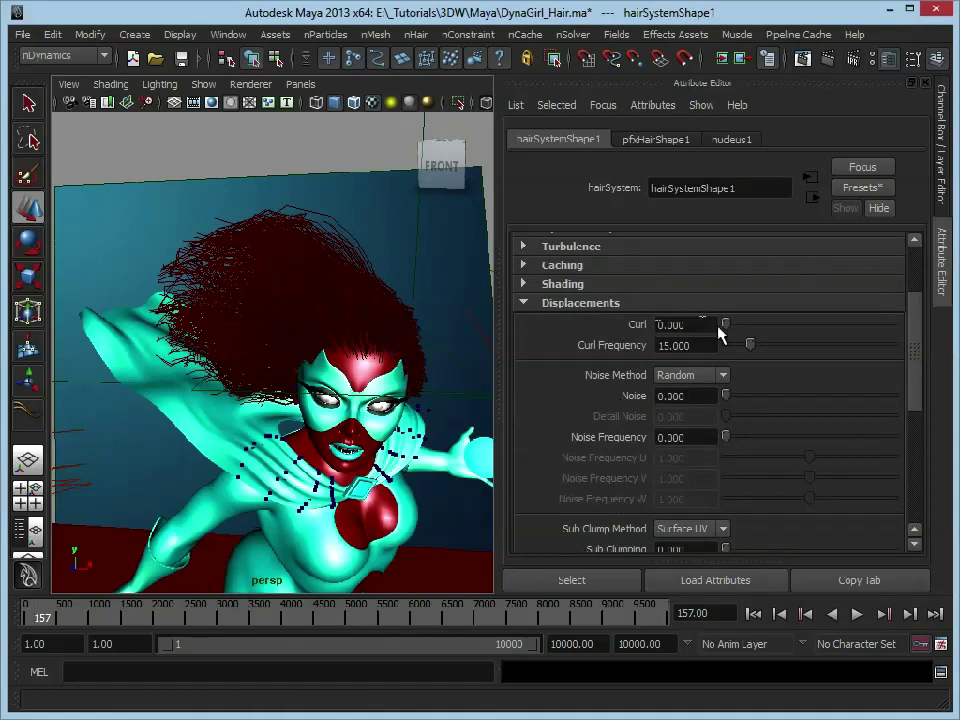
drag(737, 328, 908, 326)
mouse_move(749, 346)
mouse_down()
mouse_move(774, 358)
mouse_move(893, 348)
mouse_move(729, 345)
mouse_move(760, 345)
mouse_up()
- Keep Noise Method at Random, with Noise 0.500 and Noise Frequency 0.582
click(726, 375)
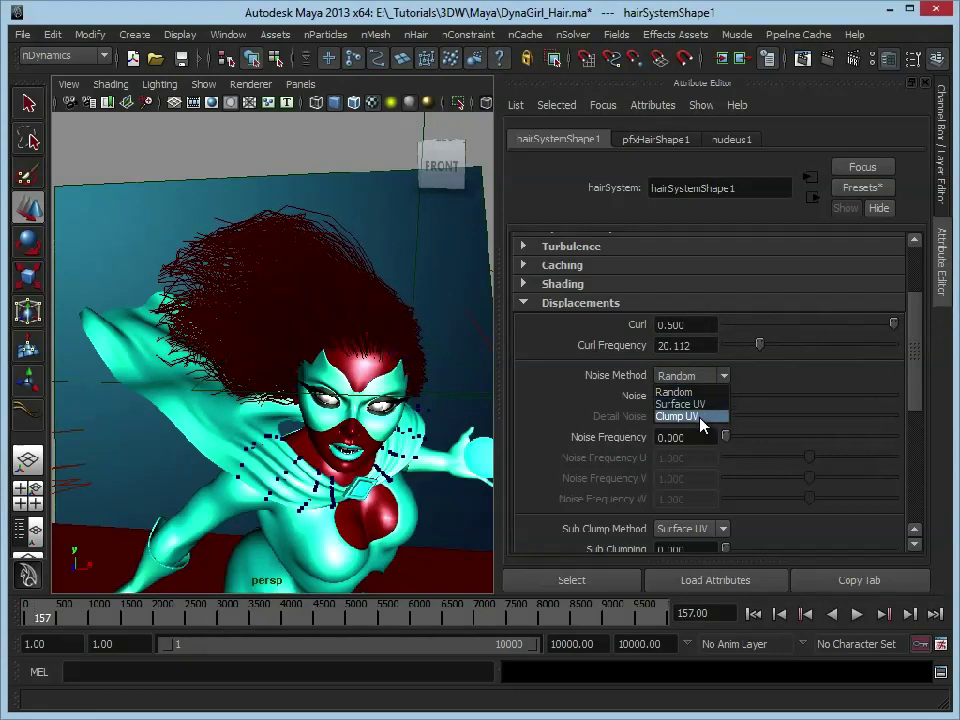
click(700, 416)
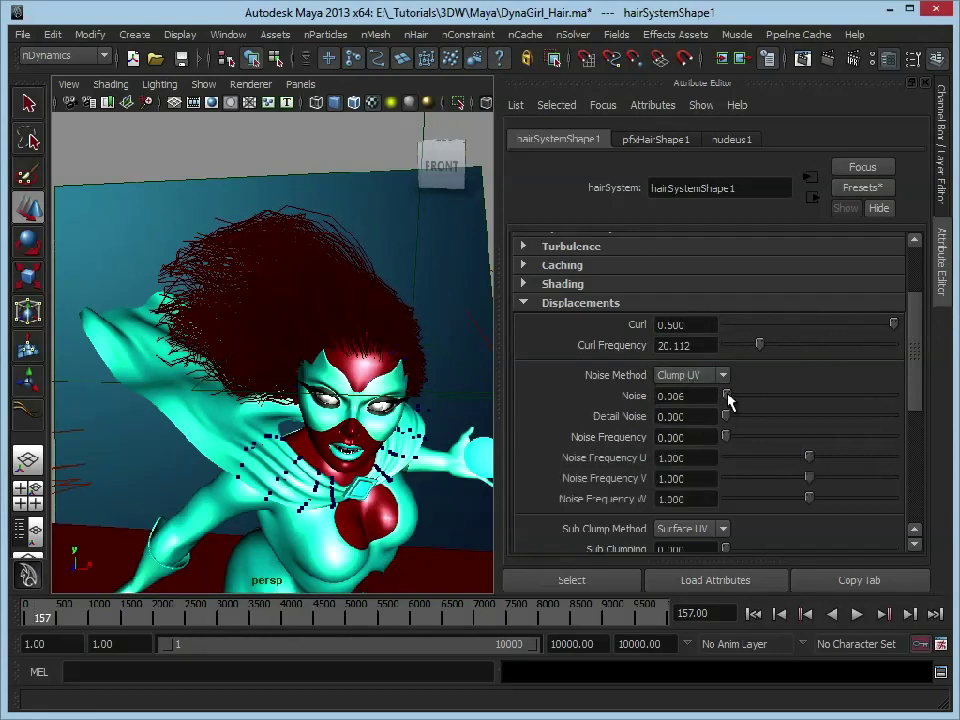
drag(726, 396, 868, 416)
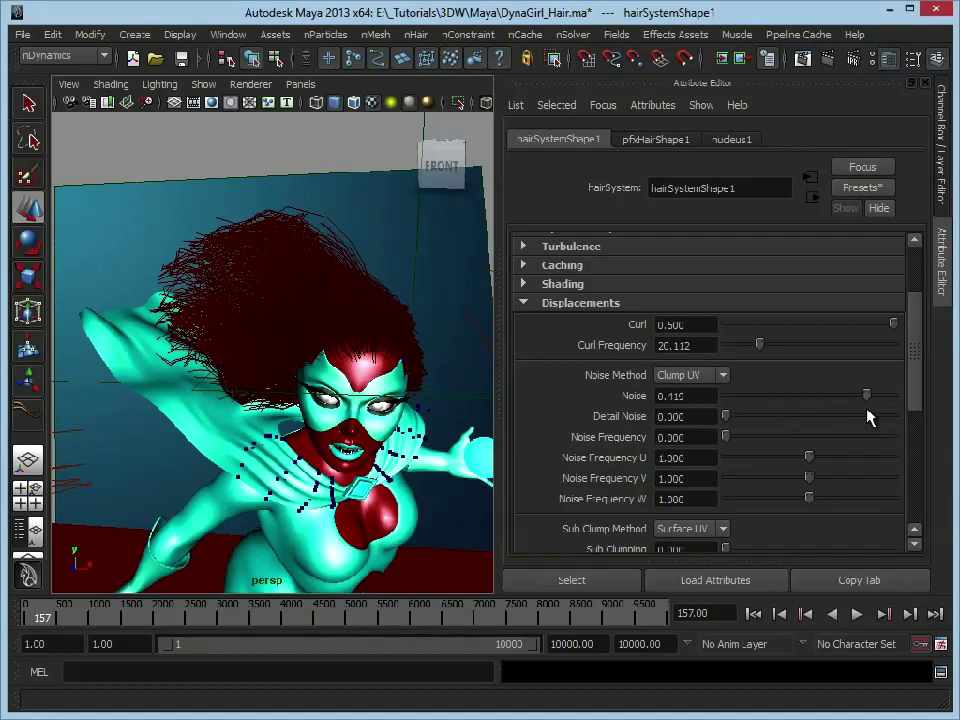
click(722, 375)
click(673, 392)
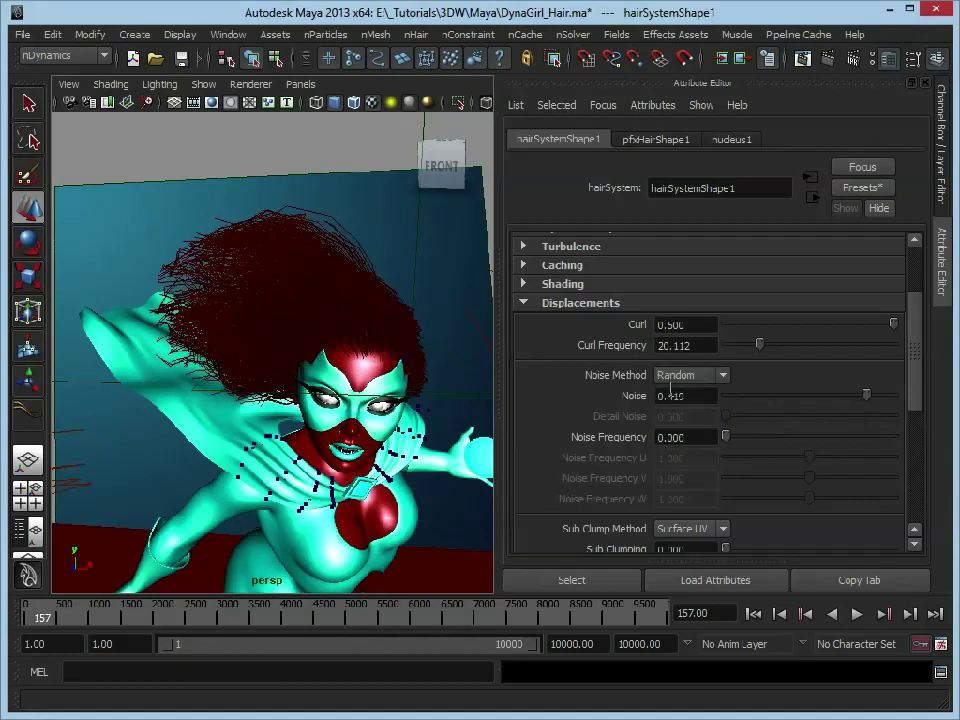
drag(868, 401, 918, 410)
drag(724, 441, 782, 443)
scroll(771, 442, down, 2)
scroll(776, 442, down, 1)
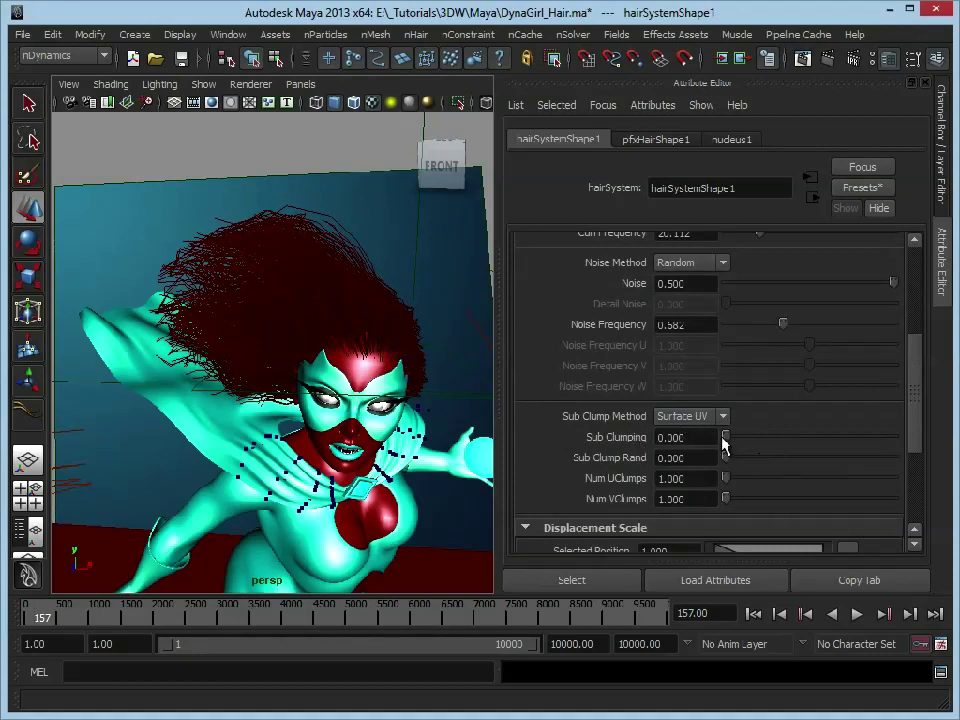
- Set Sub Clumping 3.128, Sub Clump Rand 1.162, Num UClumps 4.872 and Num VClumps 35.291
drag(724, 446, 826, 465)
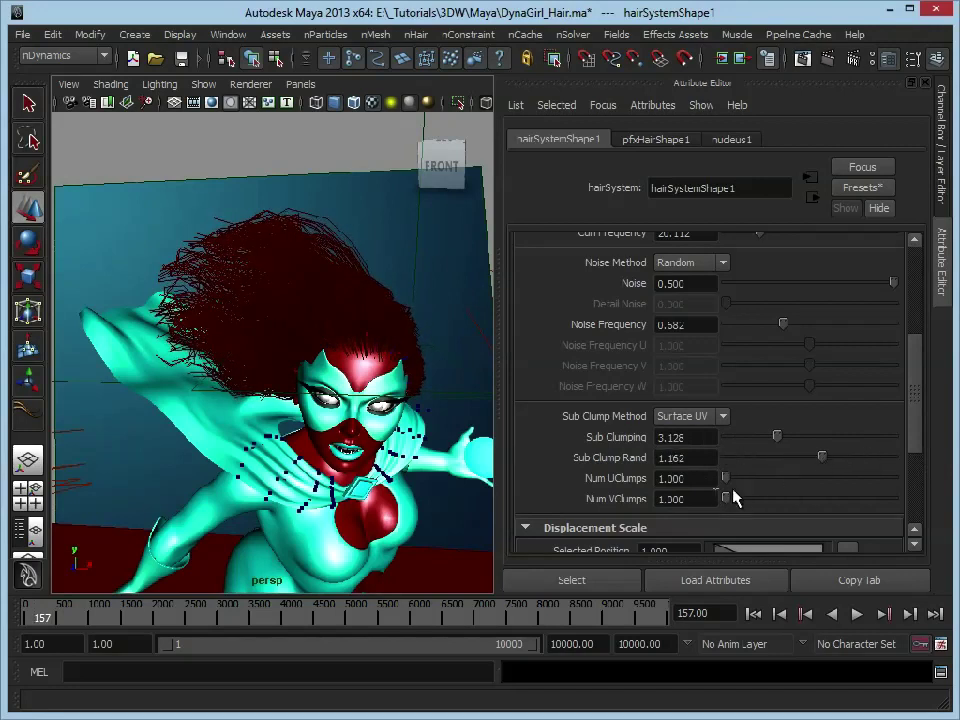
drag(727, 478, 783, 502)
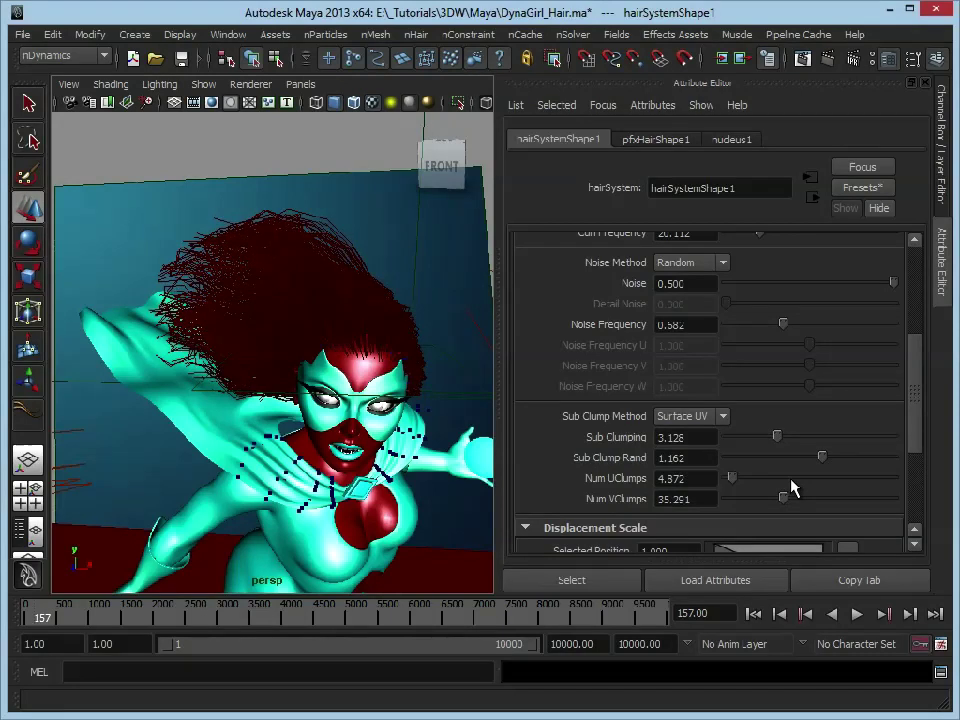
mouse_move(917, 414)
mouse_down()
mouse_move(913, 497)
mouse_move(902, 508)
mouse_up()
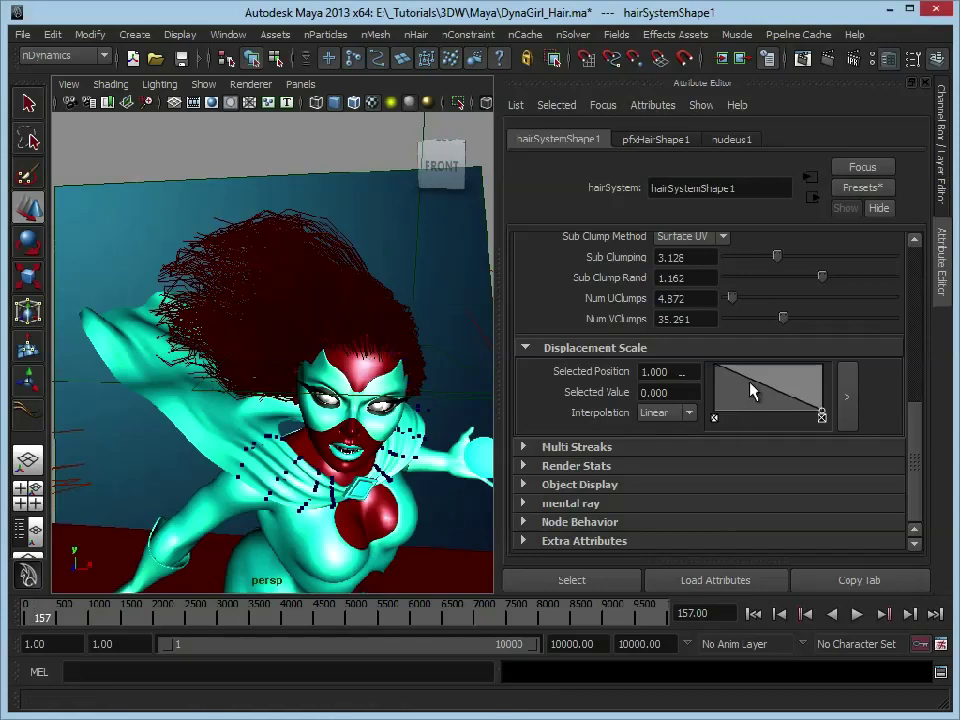
- Add a Displacement Scale ramp point at position 0.339 with value 1.000, then collapse the ramp
mouse_move(755, 390)
mouse_down()
mouse_move(761, 374)
mouse_move(776, 375)
mouse_move(770, 412)
mouse_move(764, 370)
mouse_up()
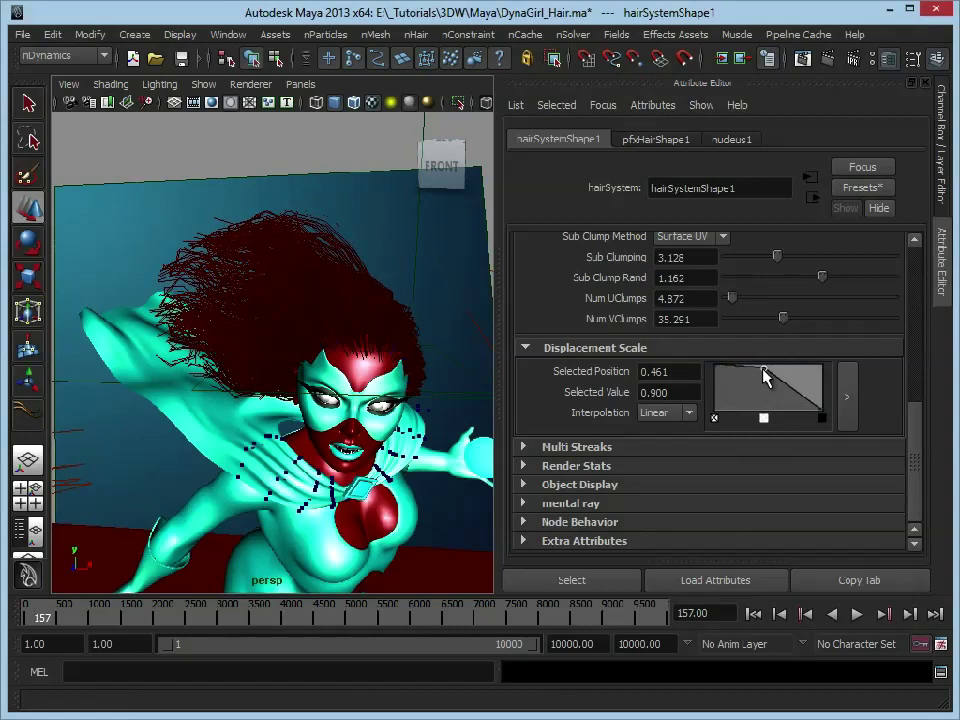
mouse_move(763, 369)
mouse_down()
mouse_move(758, 382)
mouse_move(750, 362)
mouse_up()
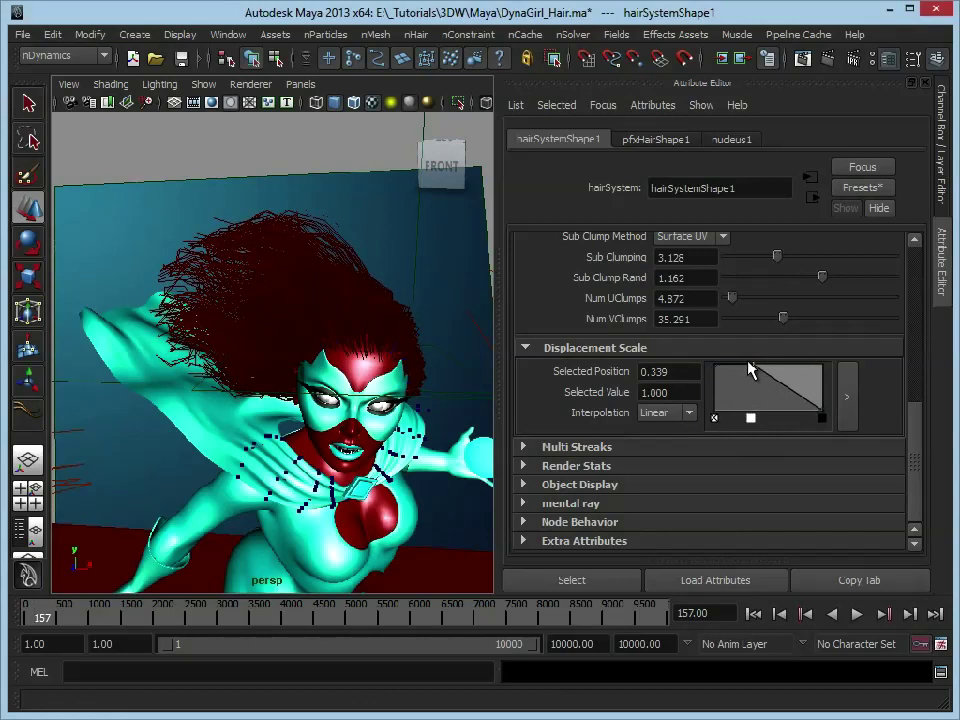
click(724, 347)
scroll(760, 478, up, 5)
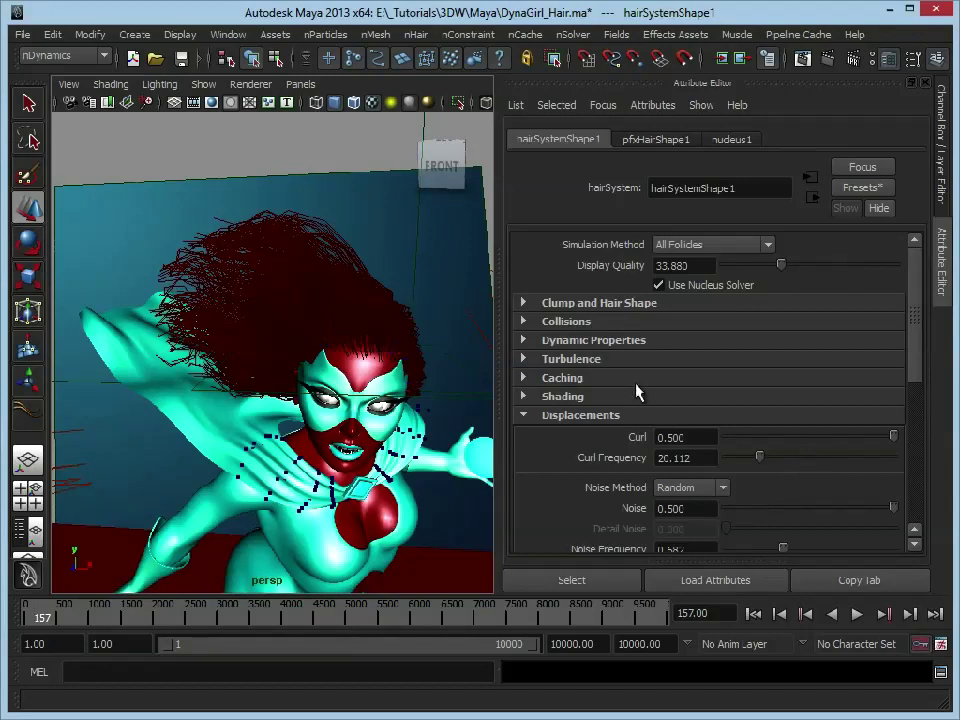
- Collapse the Displacements section of the hair settings
click(562, 420)
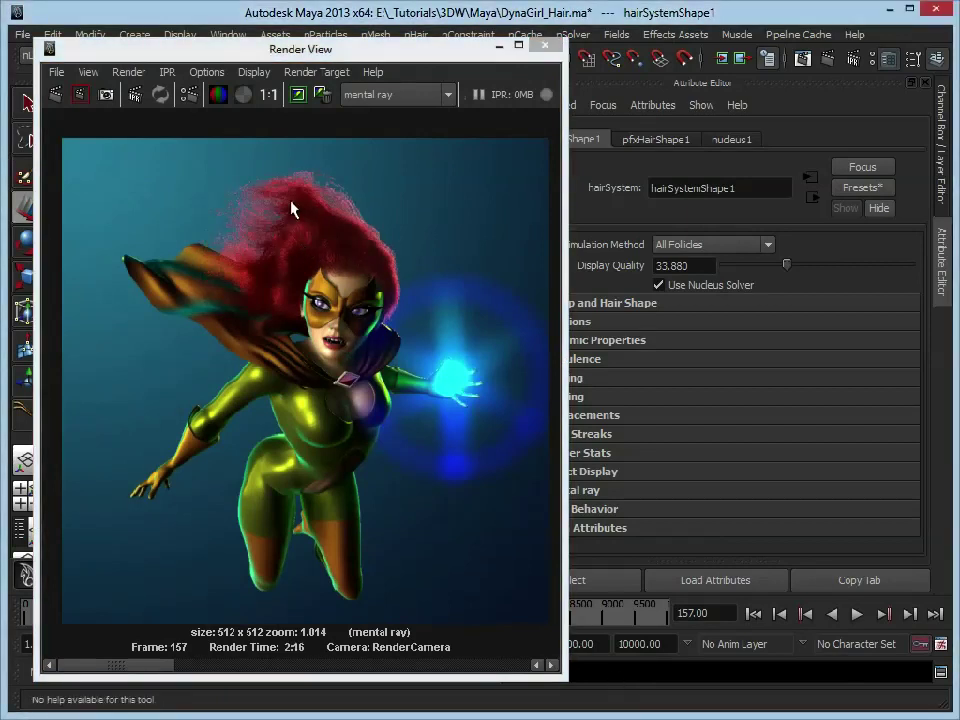
drag(157, 667, 254, 677)
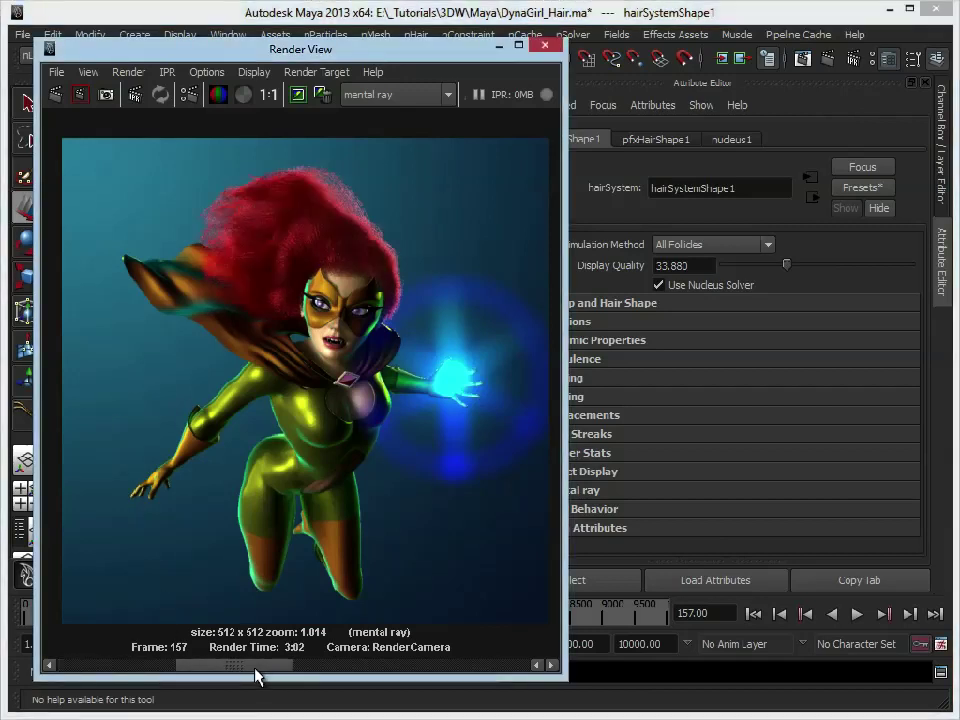
drag(254, 677, 150, 677)
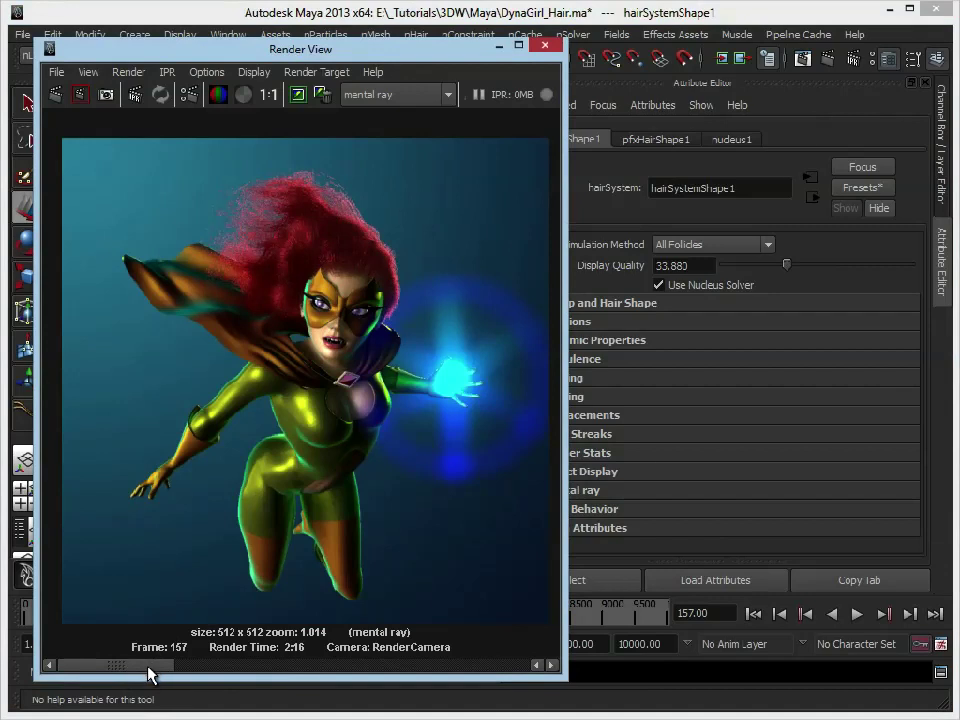
drag(150, 675, 129, 696)
drag(165, 668, 128, 696)
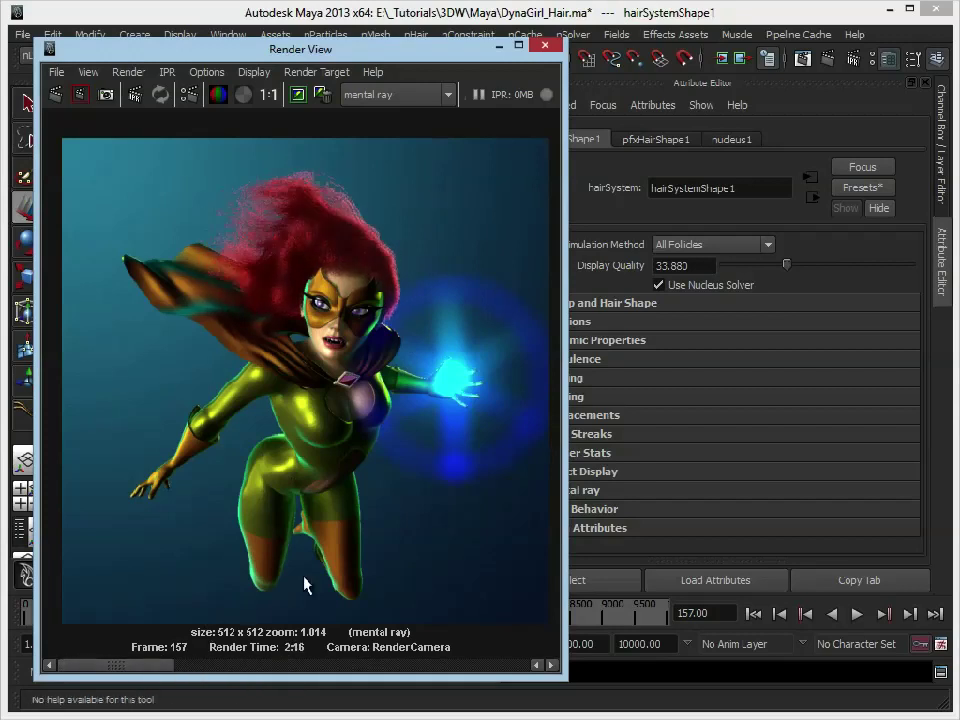